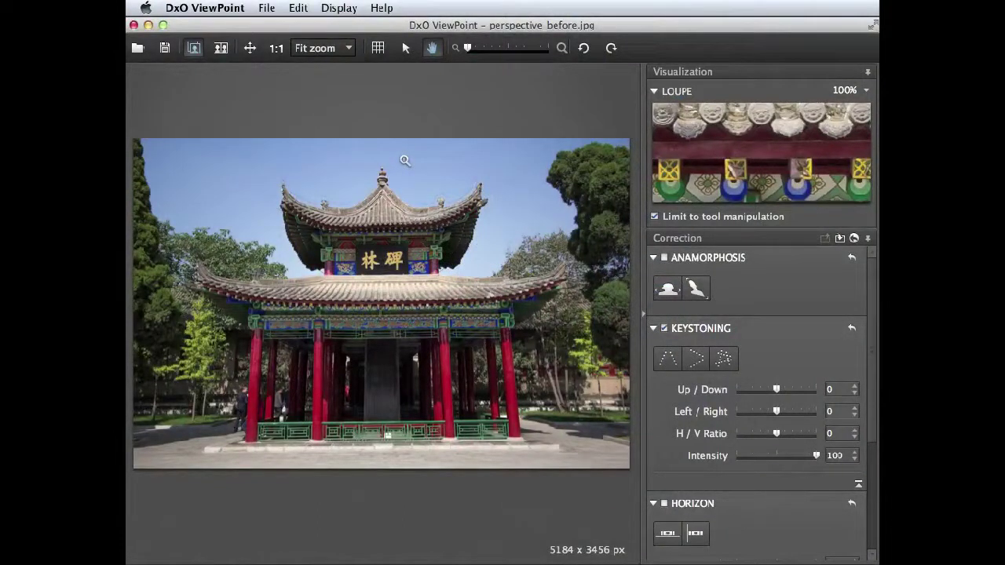
Check the File menu, then lay a grid overlay over the pagoda photo
click(261, 10)
click(266, 5)
click(378, 48)
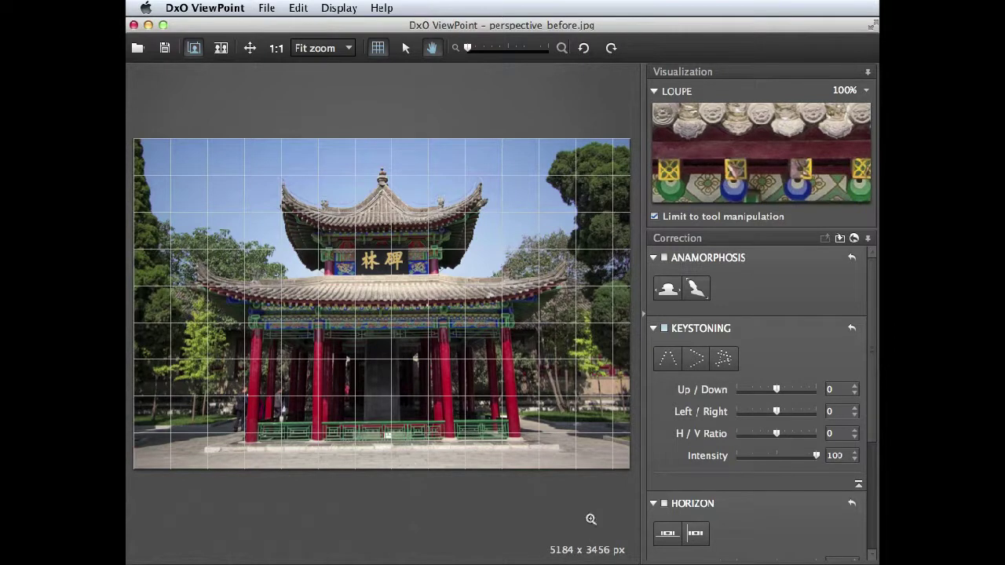
Apply Force Vertical Parallel keystoning with guide lines on the outer left and right red pillars
click(668, 359)
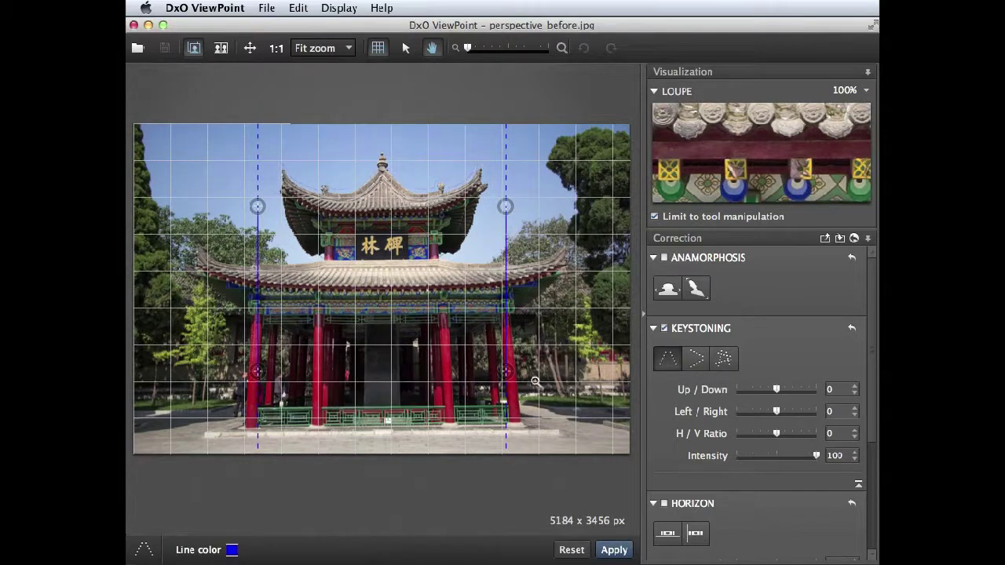
drag(506, 370, 520, 407)
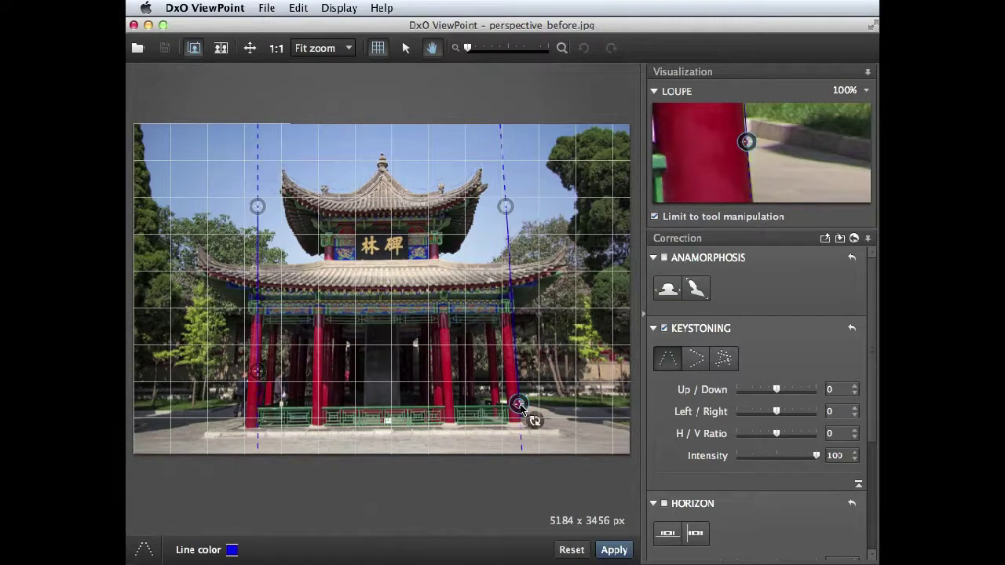
drag(505, 209, 511, 336)
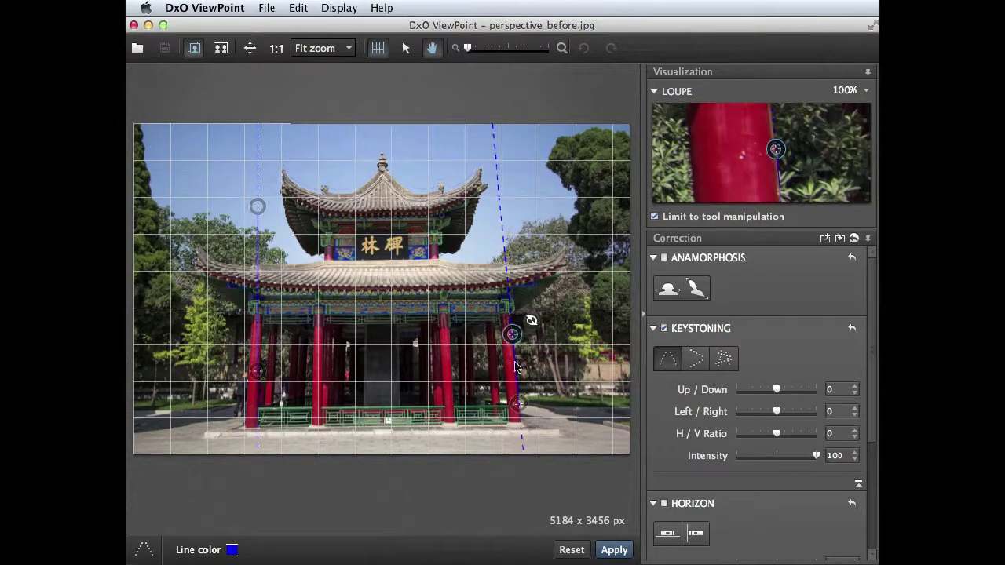
click(655, 218)
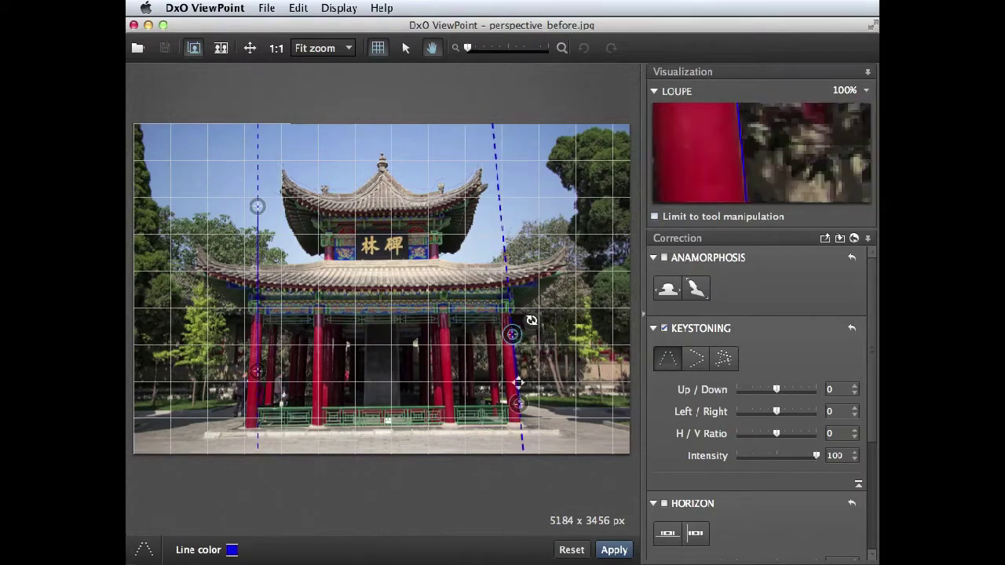
click(532, 321)
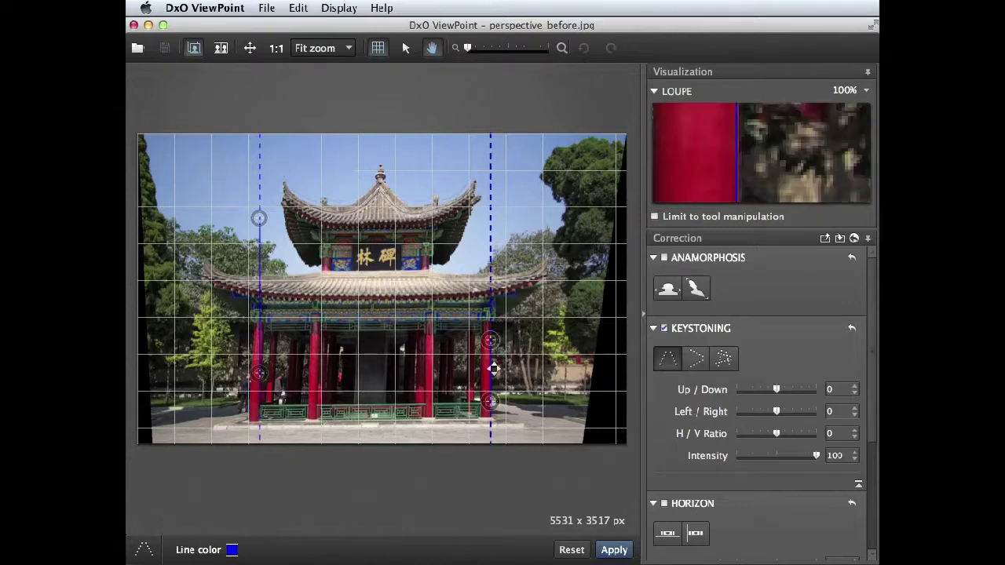
drag(261, 376, 250, 395)
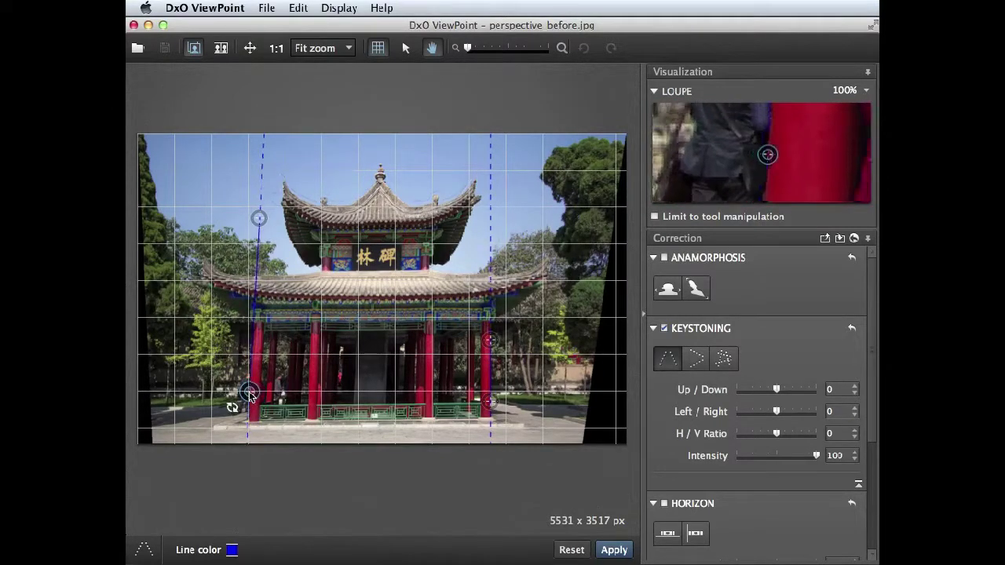
drag(259, 219, 253, 328)
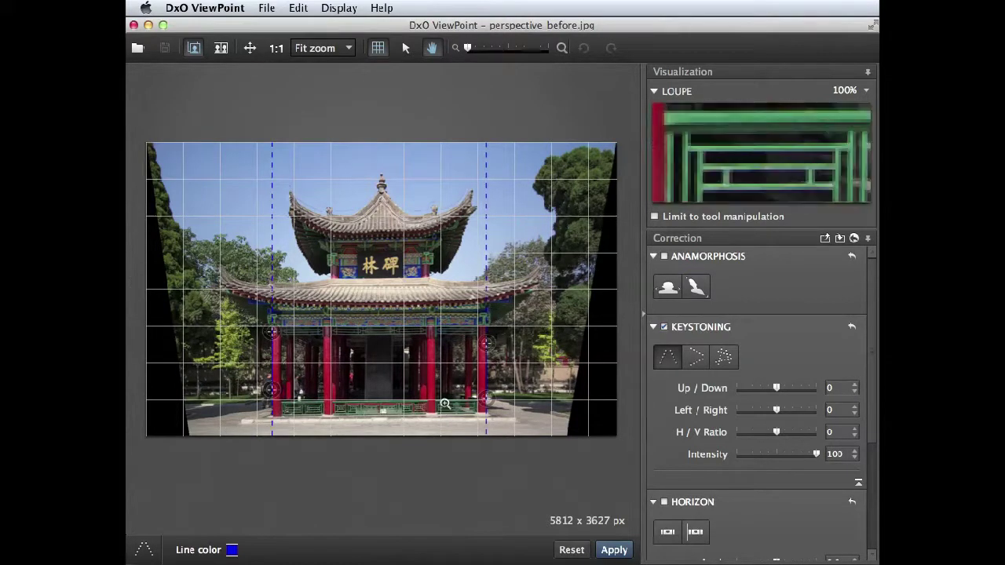
Align the Horizon level line along the base railing and apply it, giving 5812 x 3690 px
click(667, 533)
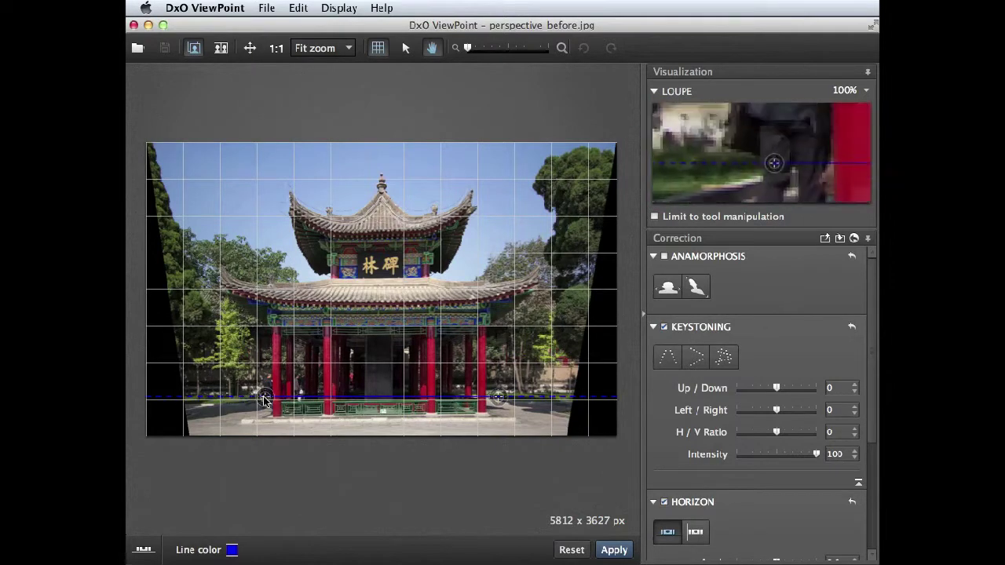
drag(265, 397, 276, 404)
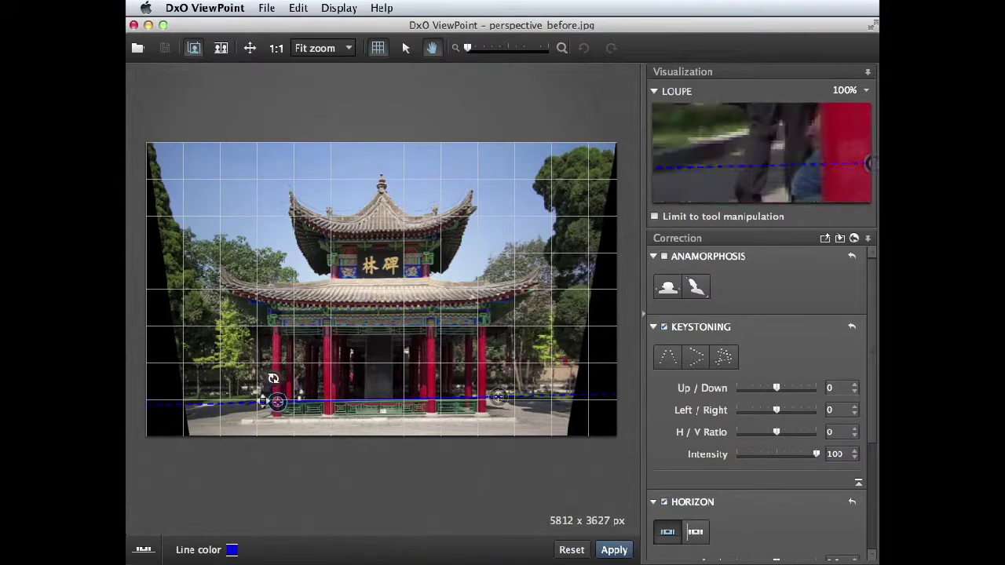
drag(498, 400, 461, 404)
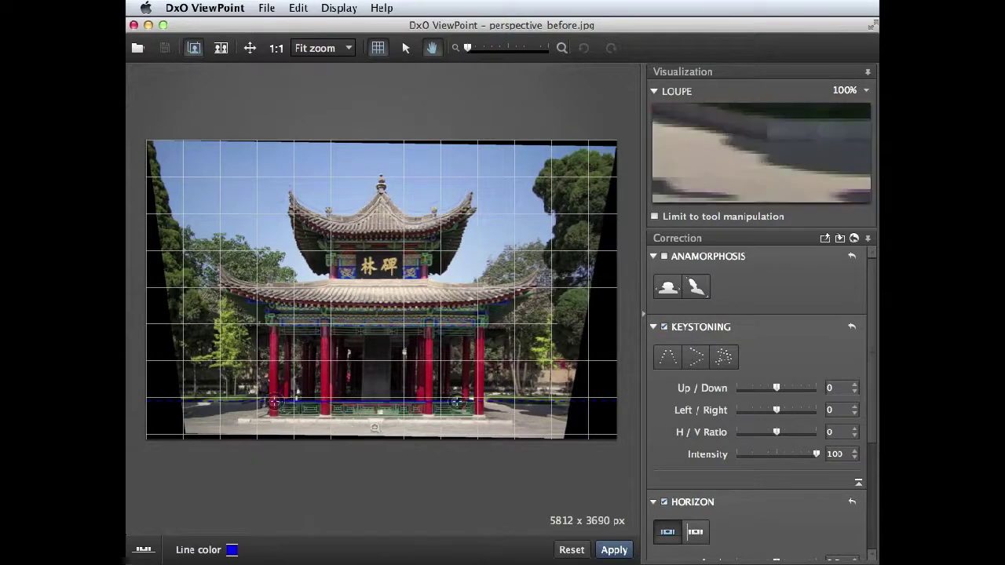
click(665, 360)
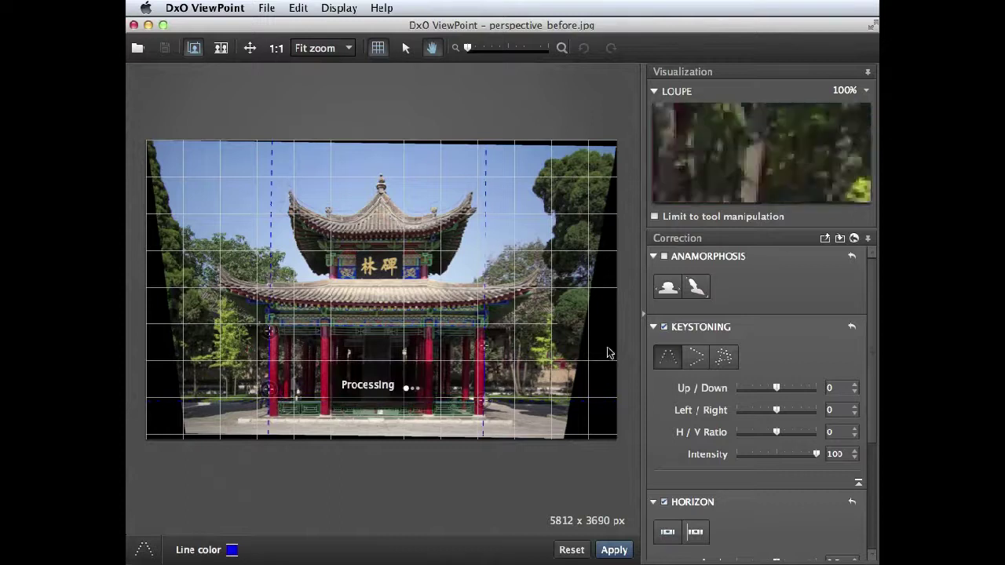
click(668, 533)
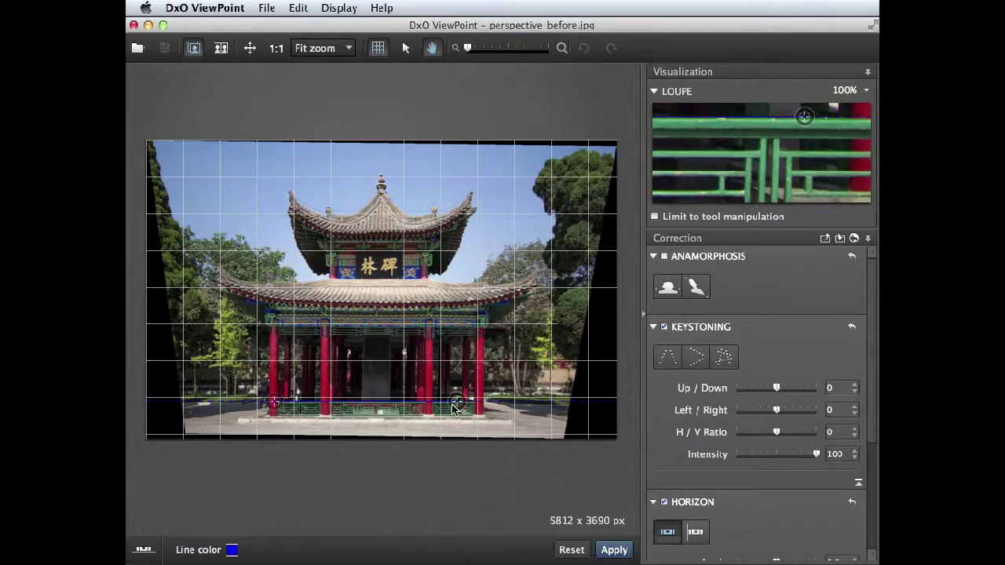
click(603, 549)
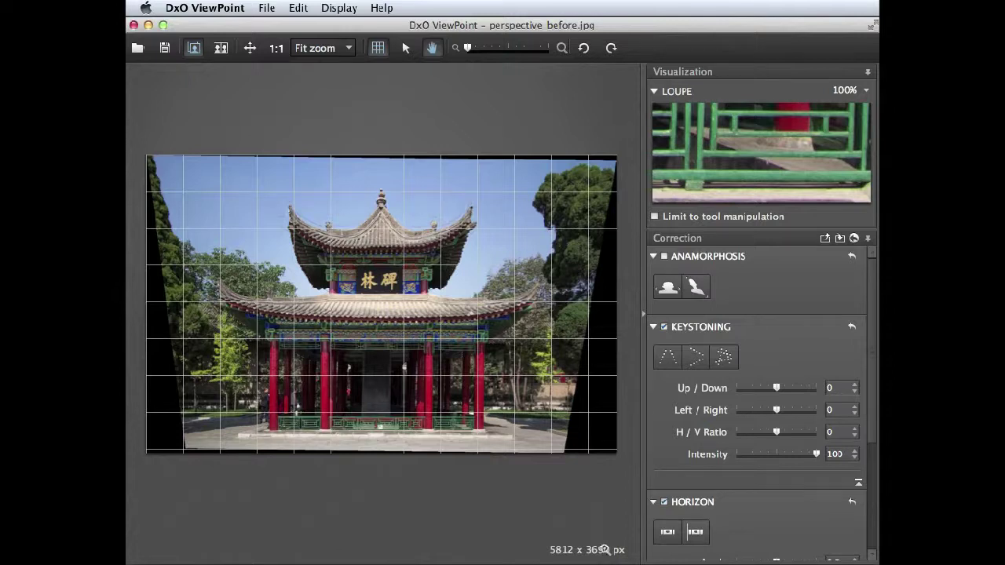
Show Before/After side by side and enable CROP to auto-trim to 4688 x 3568 px
click(219, 49)
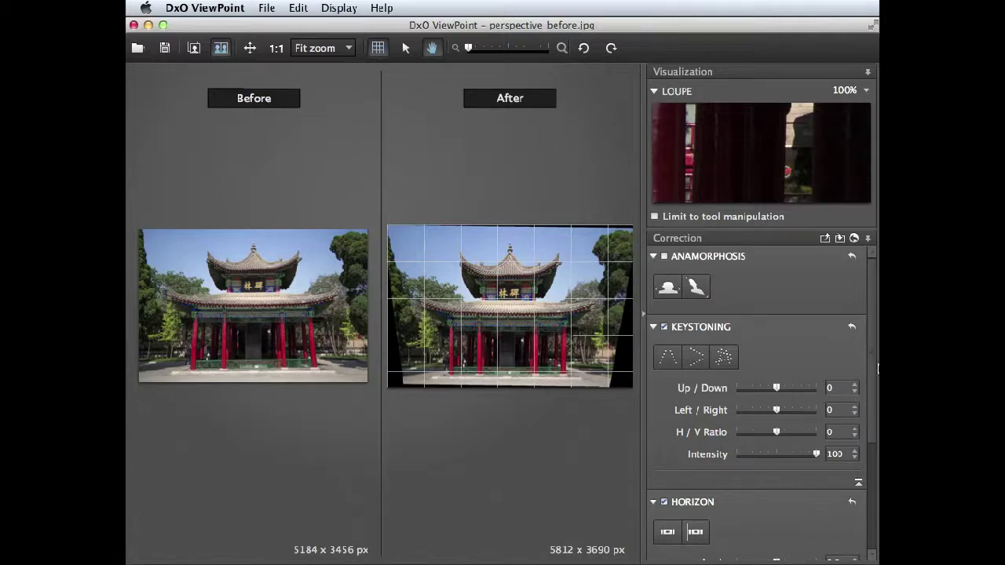
scroll(871, 424, down, 5)
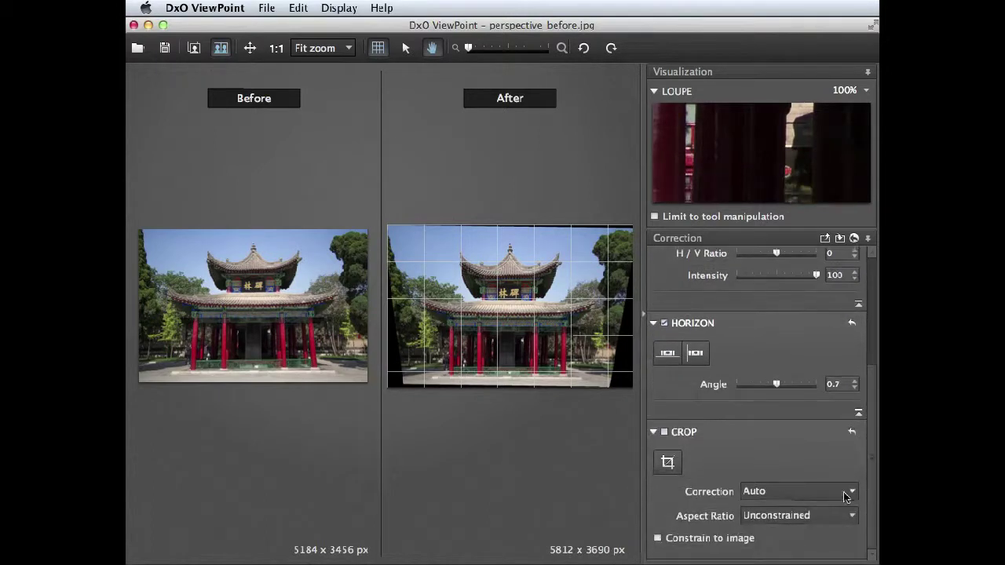
click(664, 432)
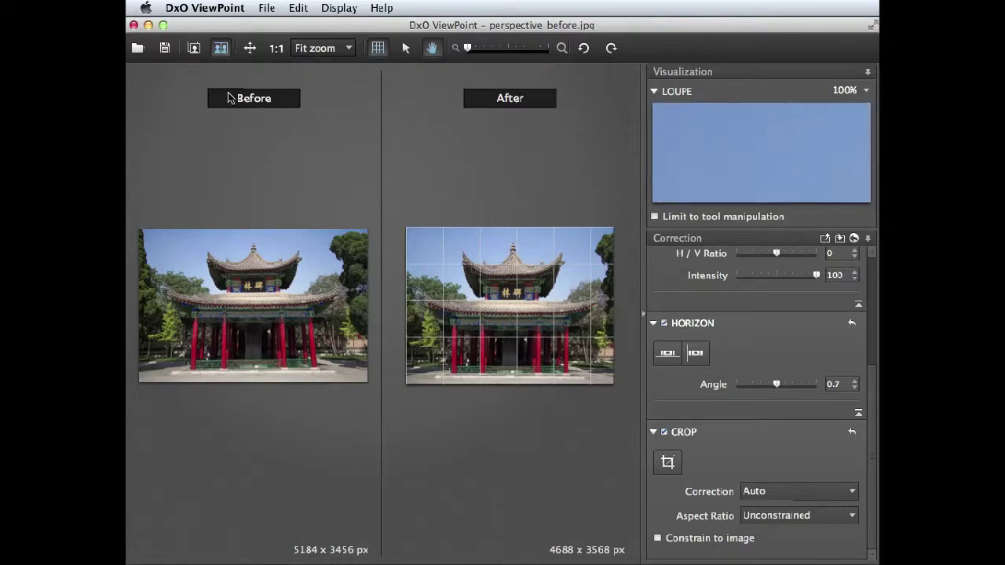
Switch to the corrected-only view and nudge the manual crop's left edge
click(194, 48)
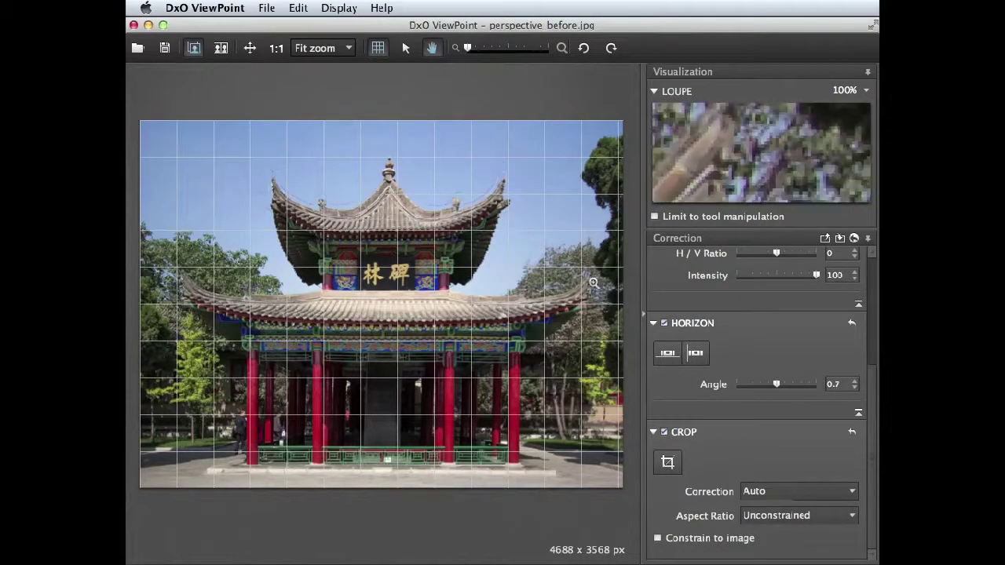
click(667, 462)
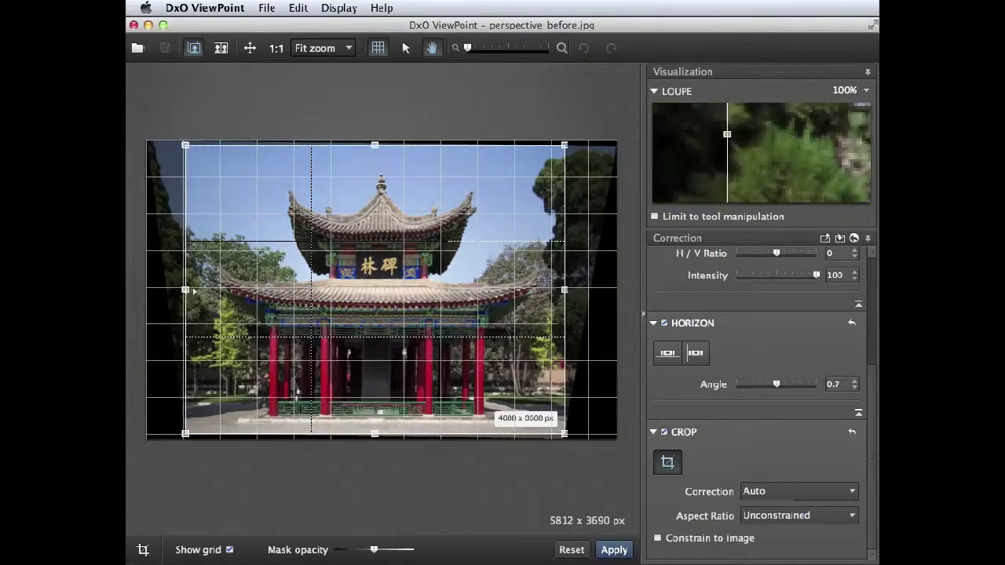
drag(192, 292, 190, 289)
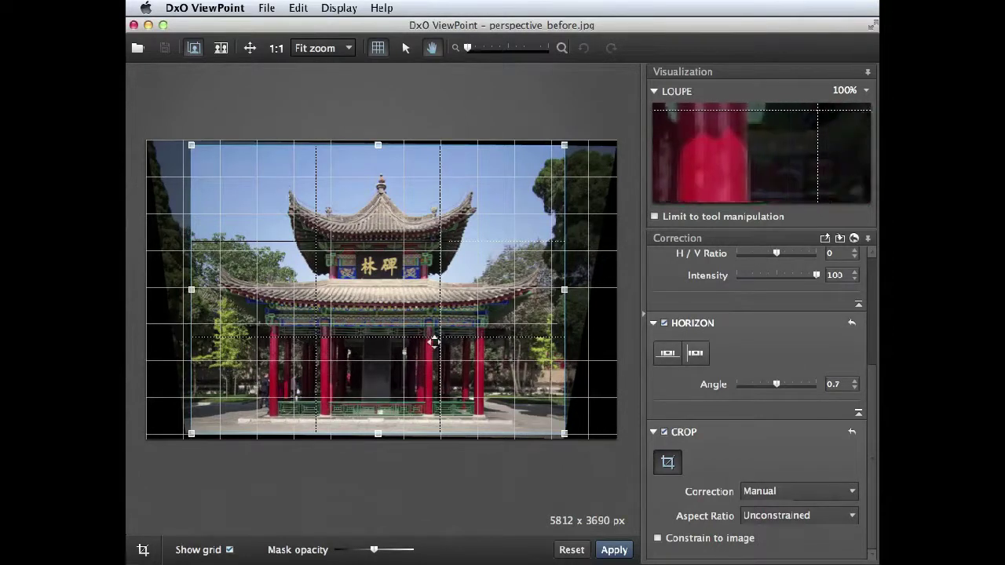
drag(192, 290, 189, 289)
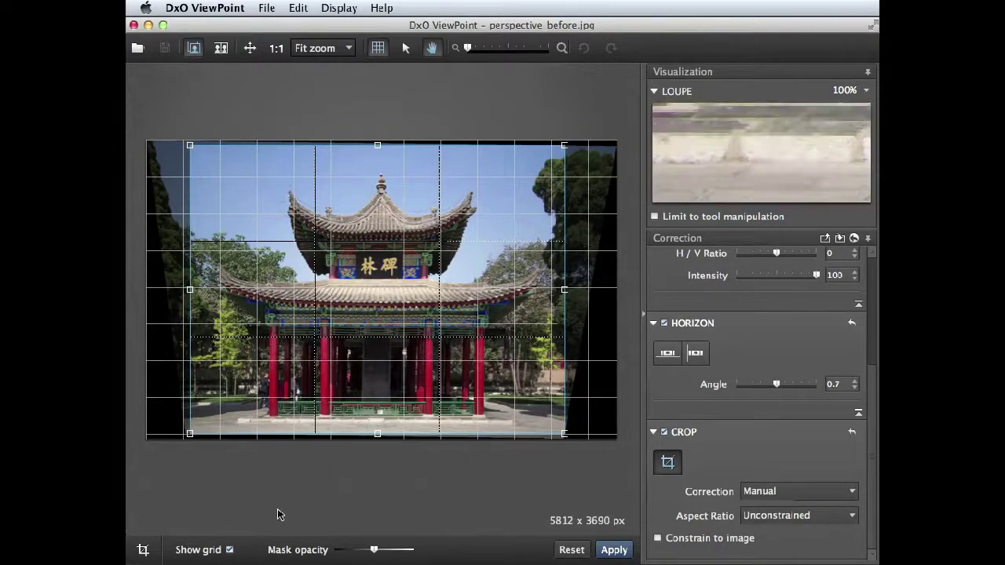
Hide the crop guide lines, adjust Mask opacity, and apply the 4632 x 3568 px crop
click(229, 550)
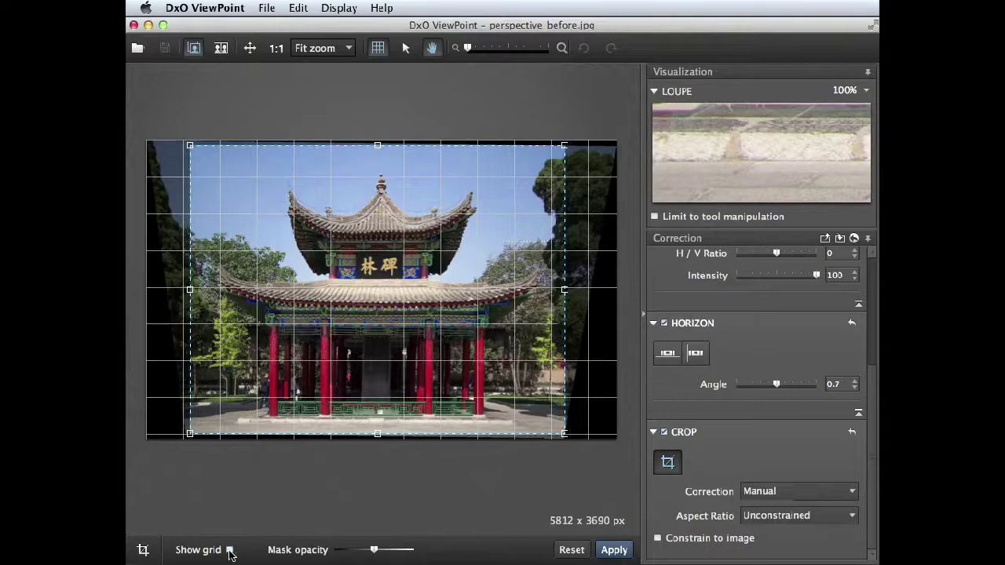
click(229, 550)
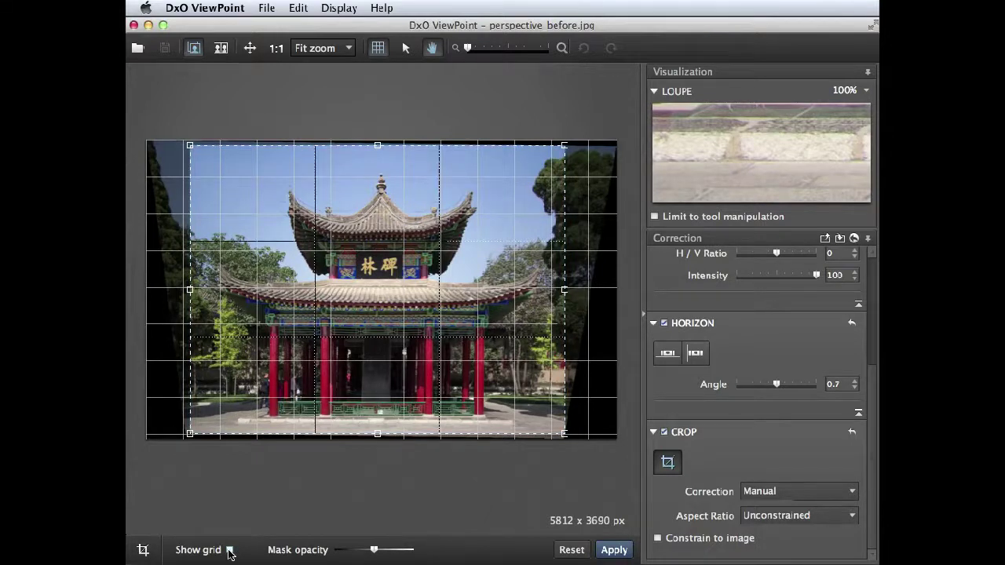
click(230, 550)
click(230, 551)
click(229, 550)
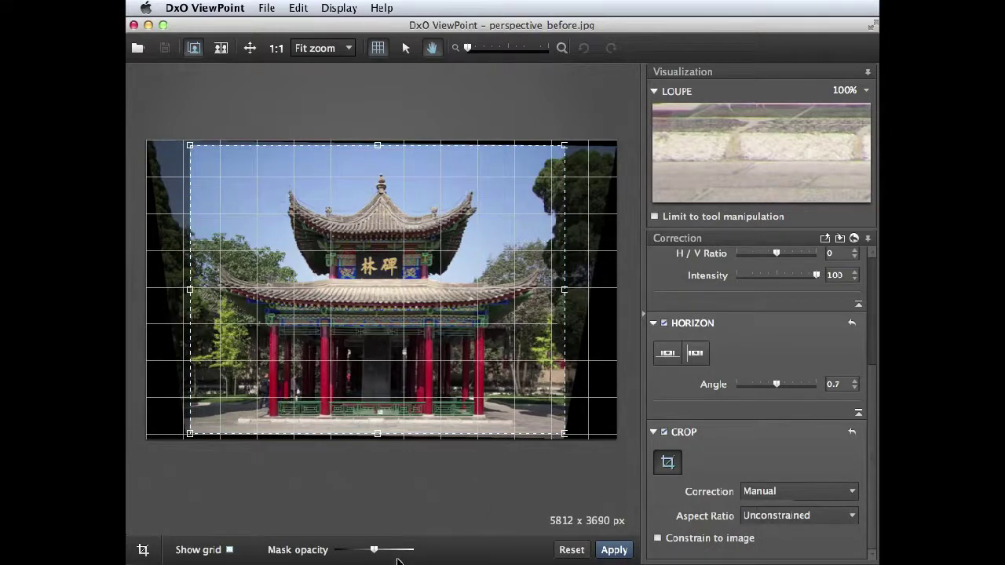
drag(374, 552, 394, 552)
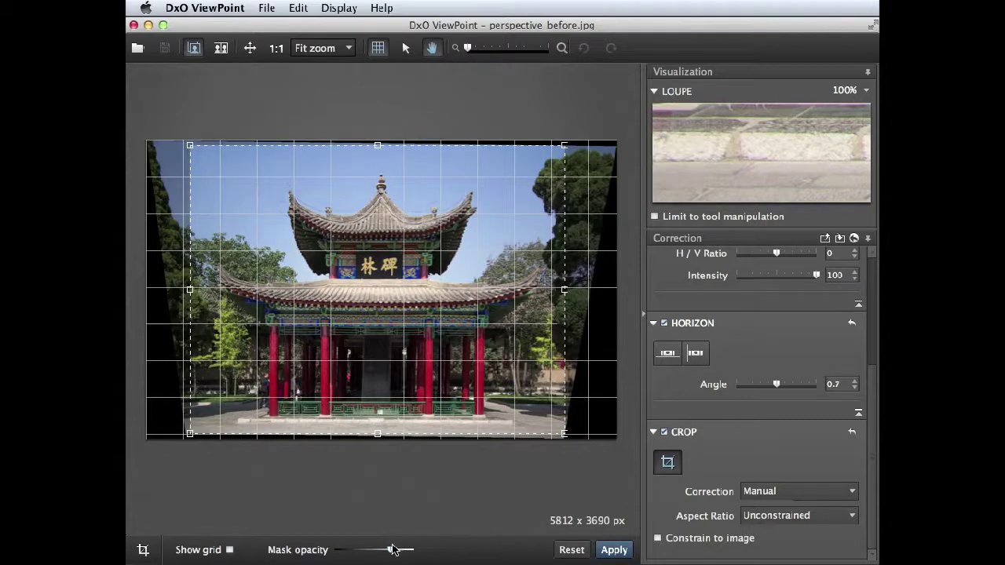
click(612, 550)
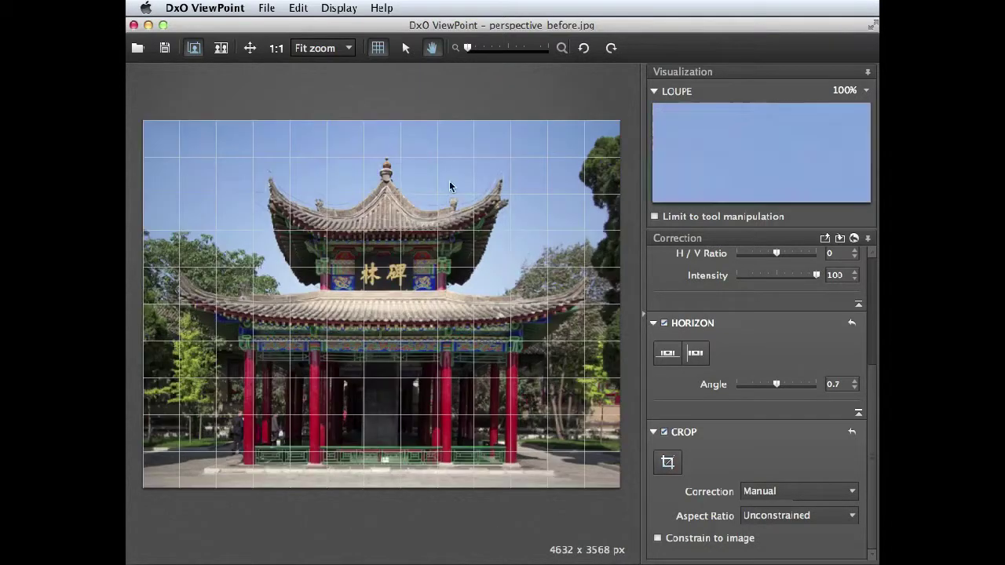
Turn off the grid overlay and apply the first Horizon levelling tool
click(376, 51)
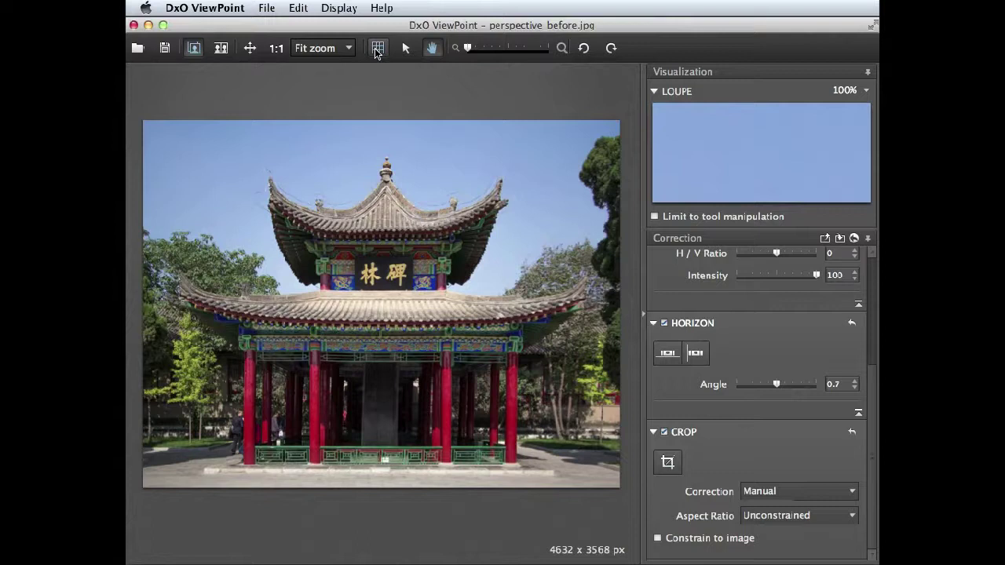
click(667, 353)
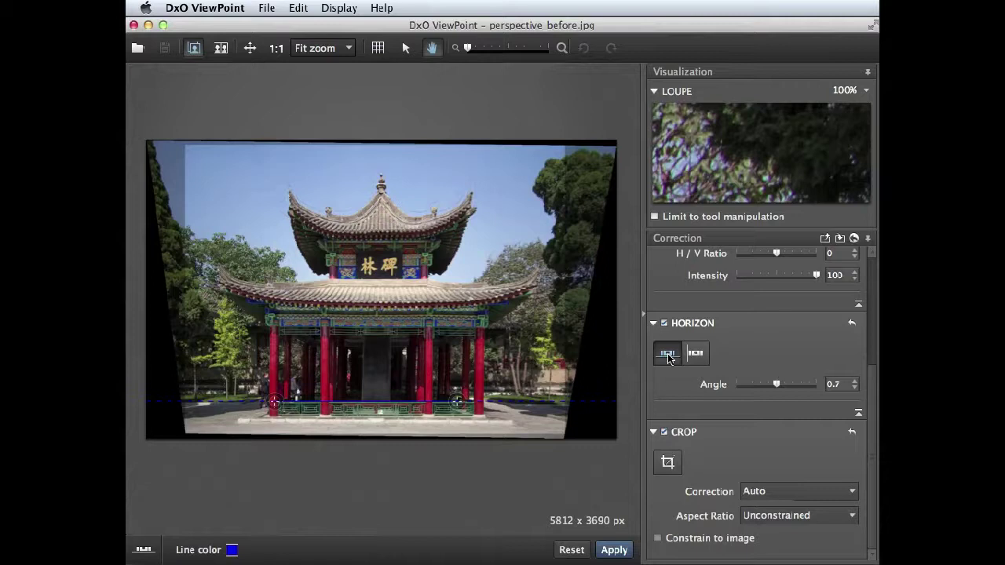
click(667, 355)
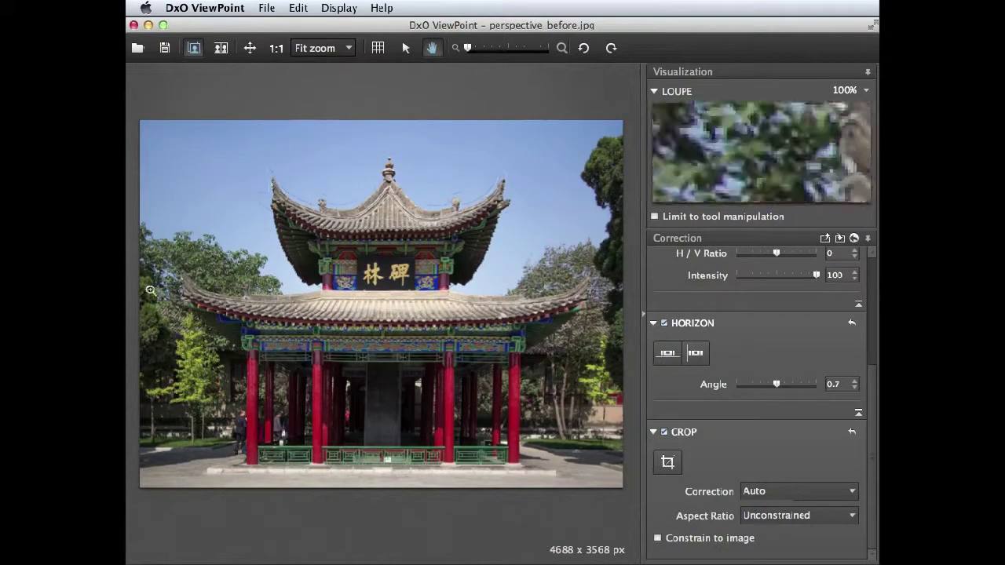
Move the crop's left edge slightly right and apply the 4632 x 3568 px crop
click(668, 462)
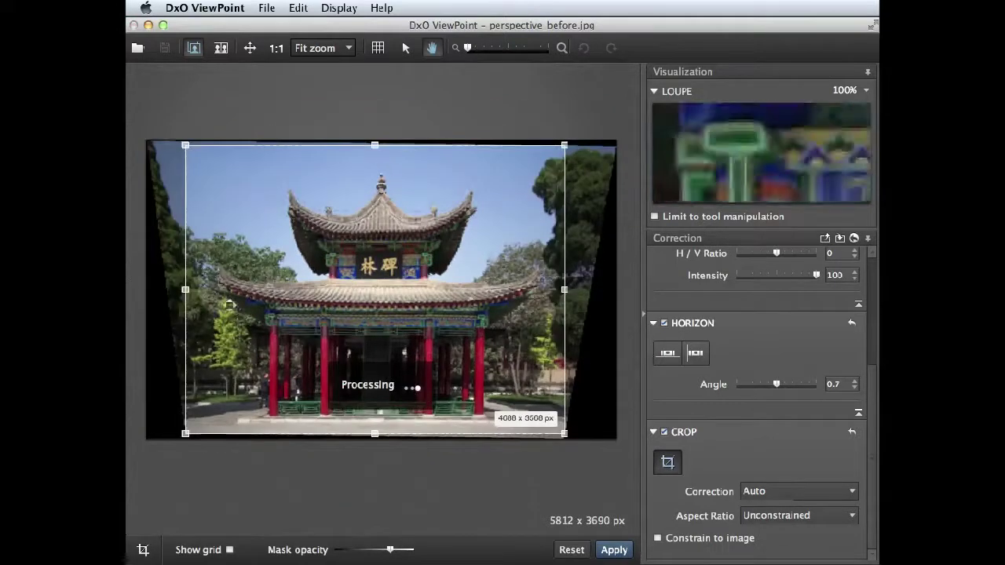
drag(185, 290, 189, 290)
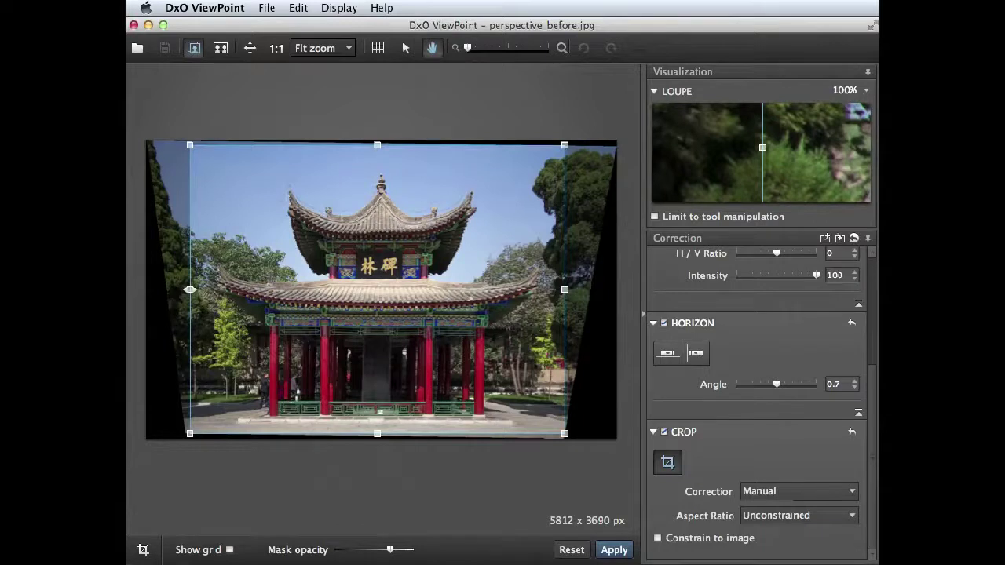
click(614, 550)
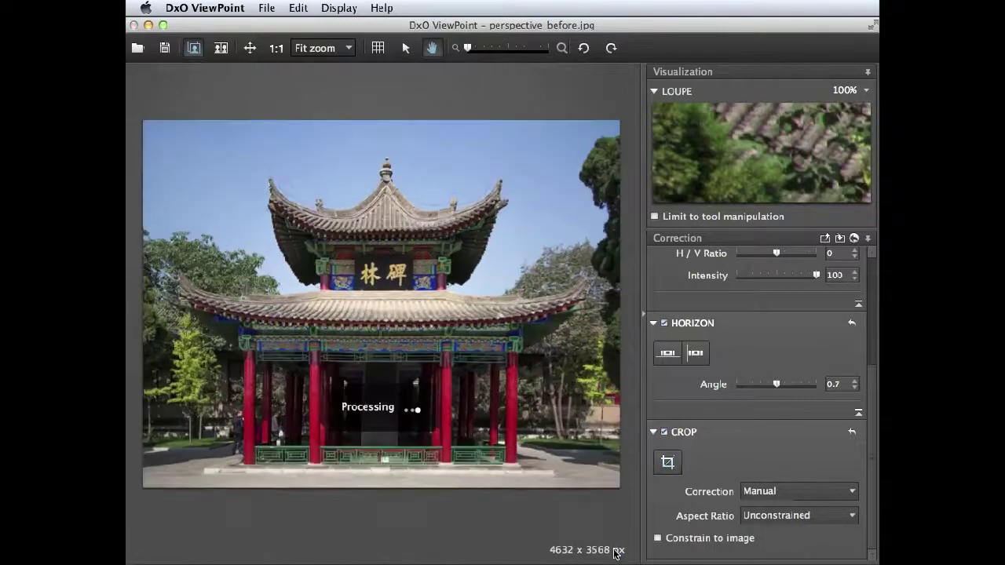
In side-by-side view, set H/V Ratio to -1 and Intensity to 80, then apply
click(221, 49)
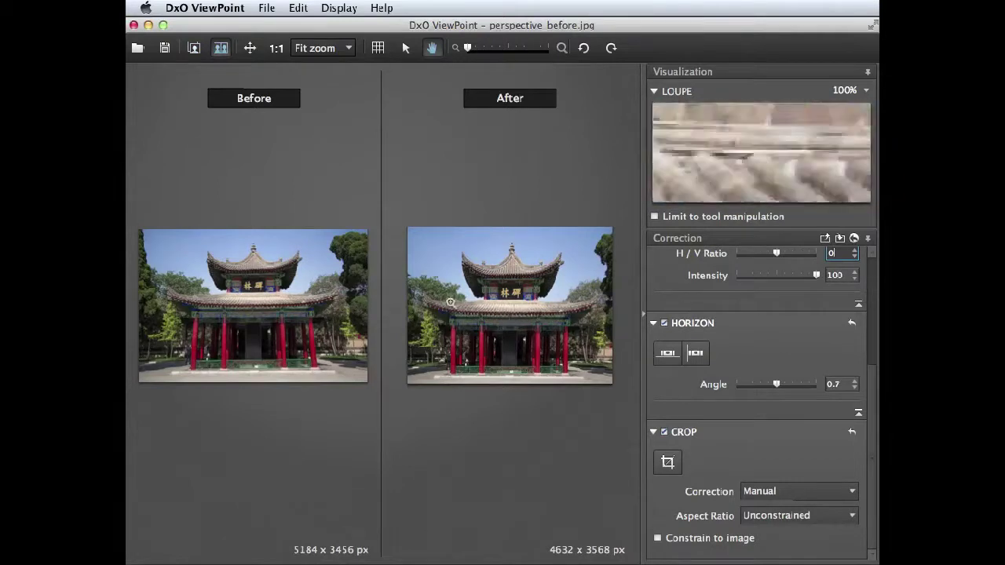
scroll(730, 314, up, 2)
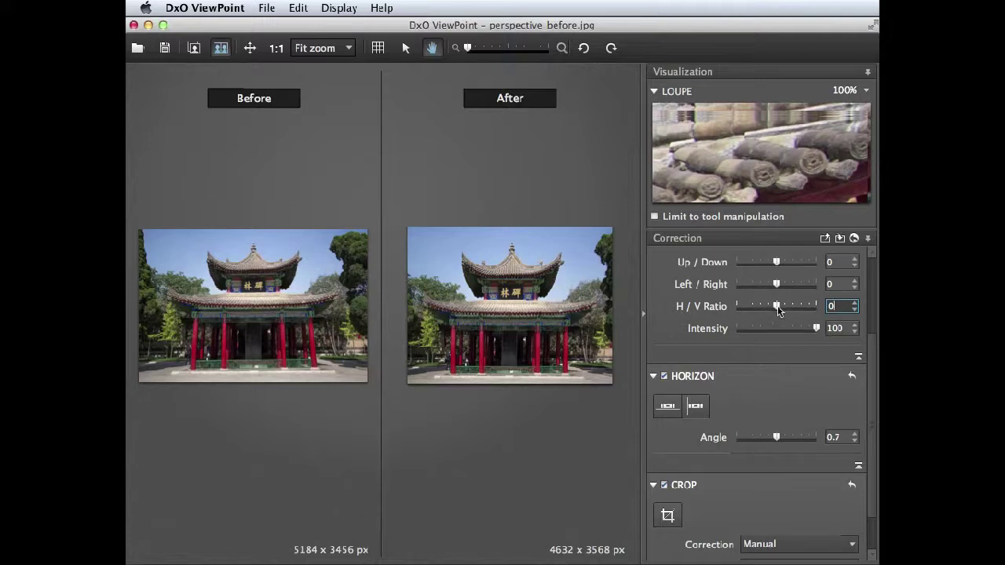
key(Down)
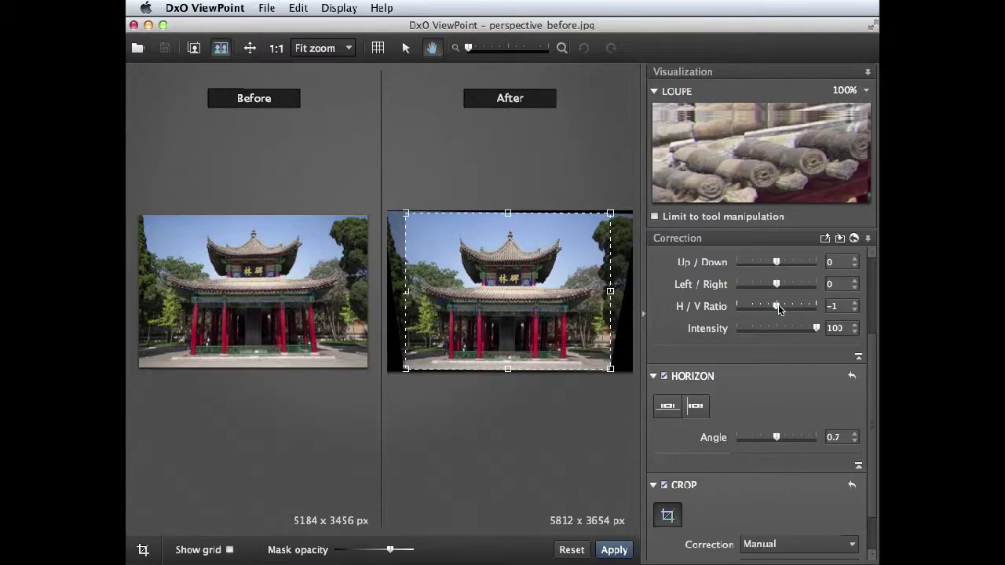
scroll(785, 322, up, 1)
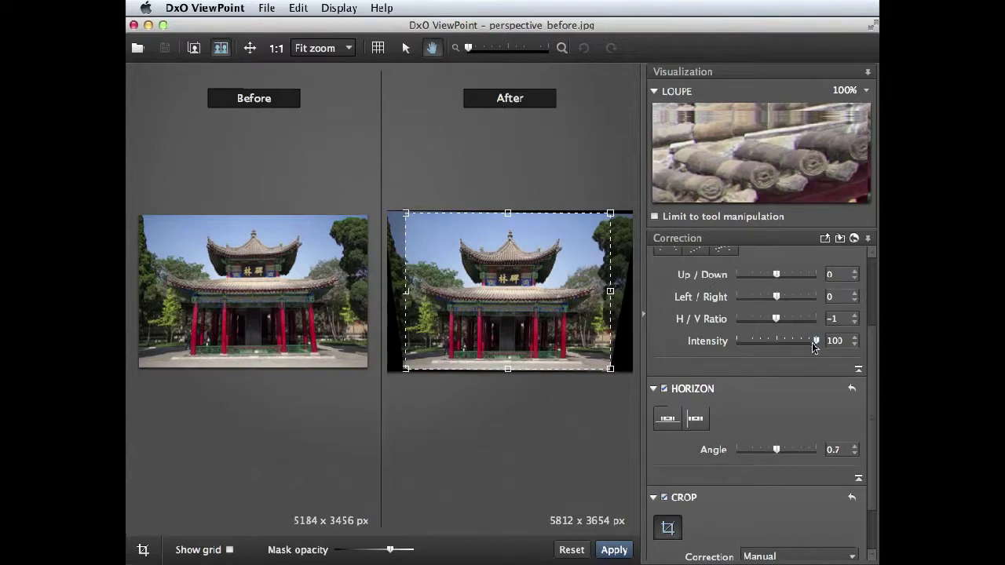
drag(815, 341, 774, 341)
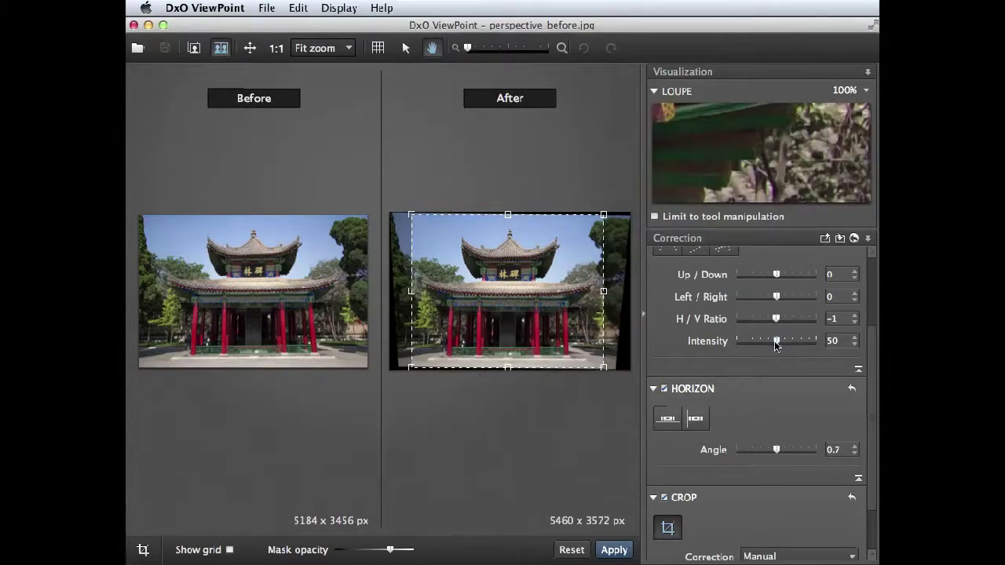
drag(795, 341, 799, 343)
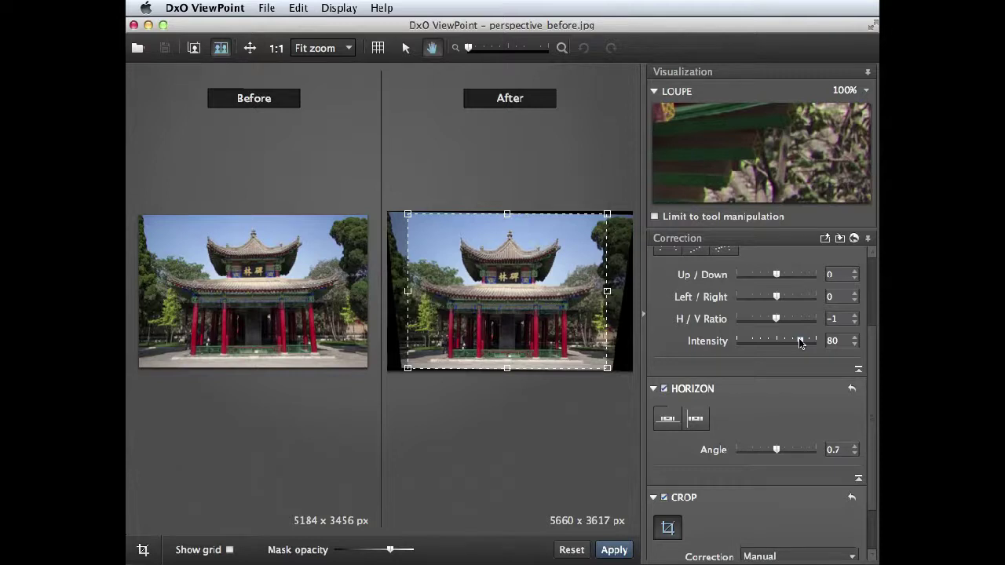
click(614, 549)
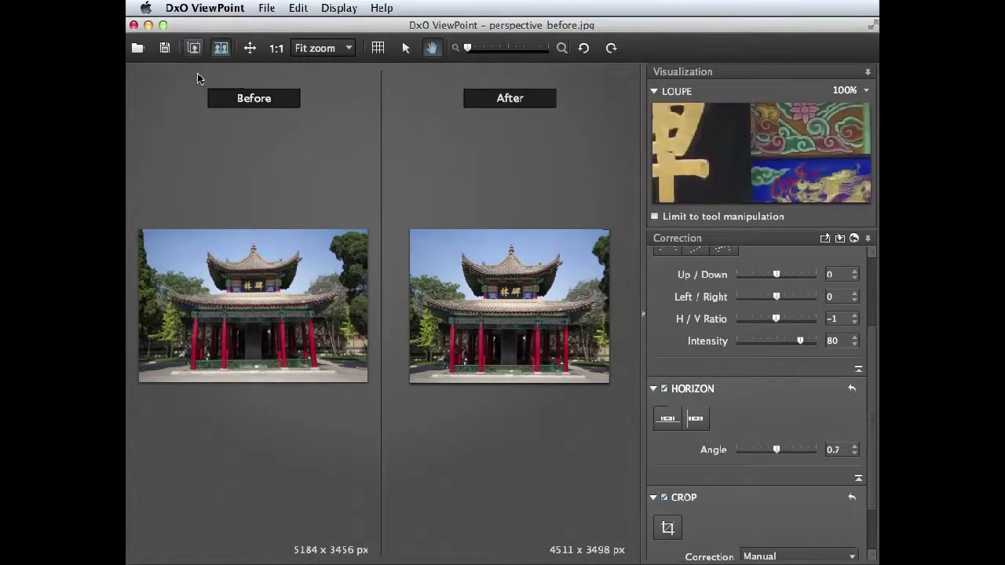
In single view, lower H/V Ratio to -3 and apply, cropping to 4511 x 3443 px
click(198, 50)
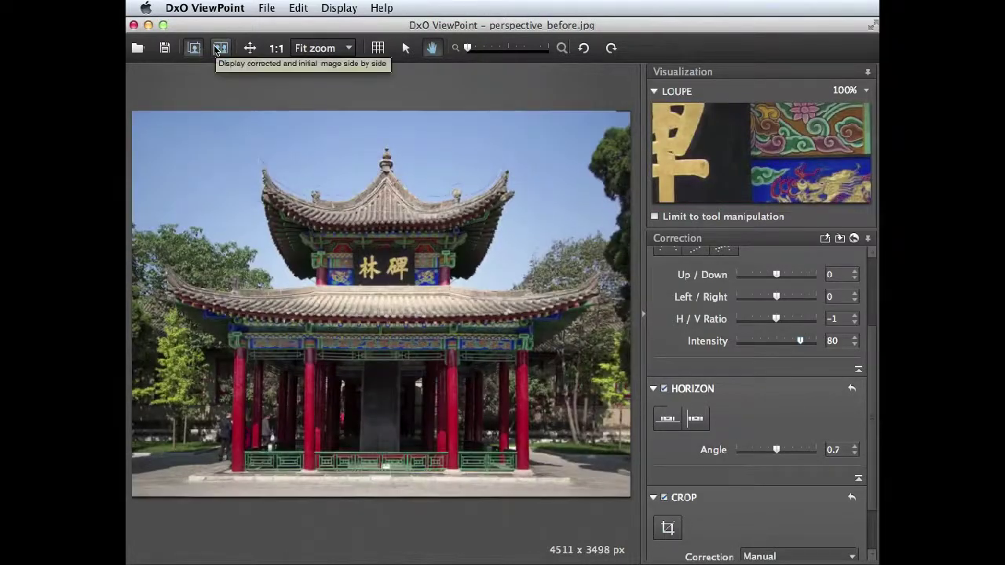
scroll(819, 507, up, 1)
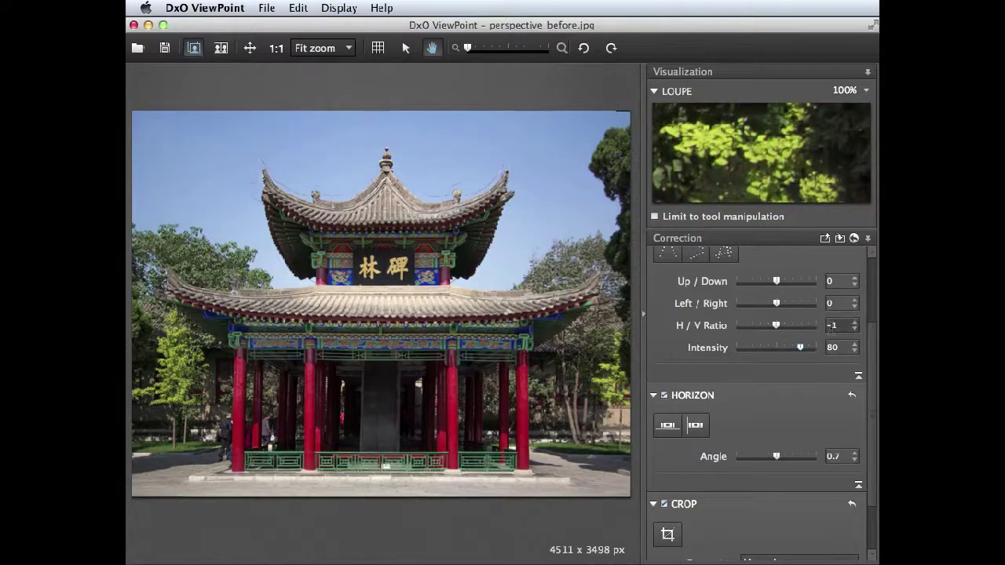
click(855, 329)
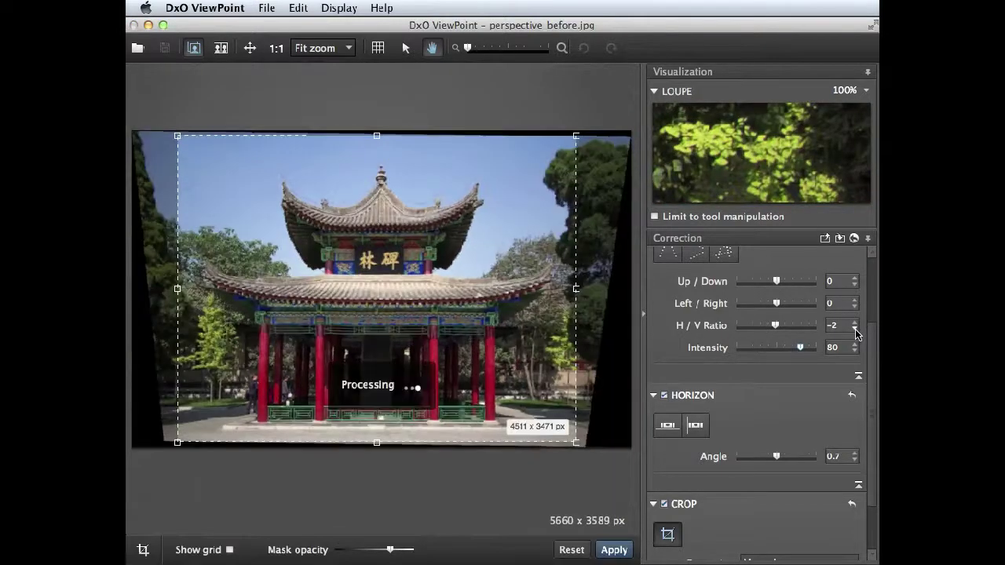
click(855, 329)
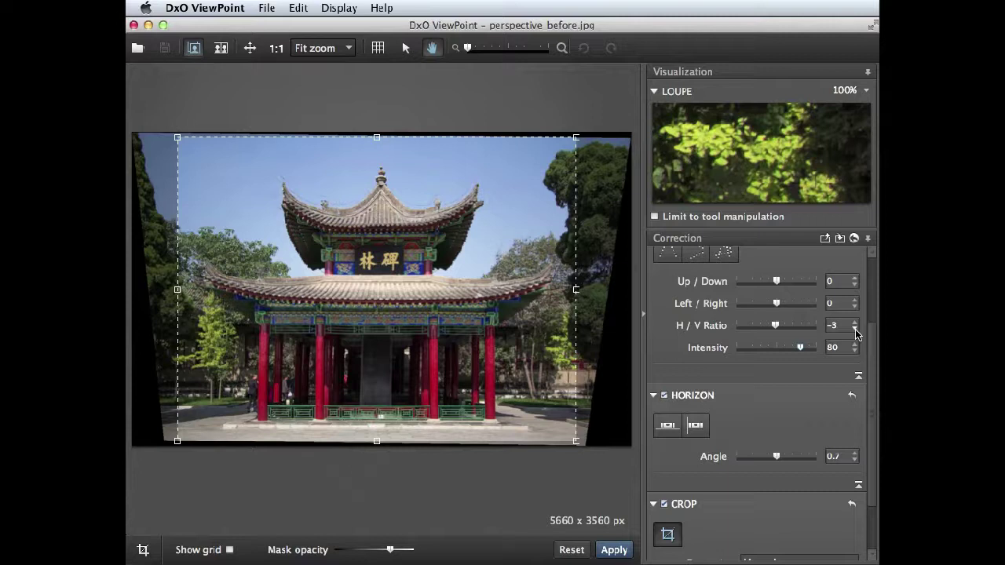
click(616, 551)
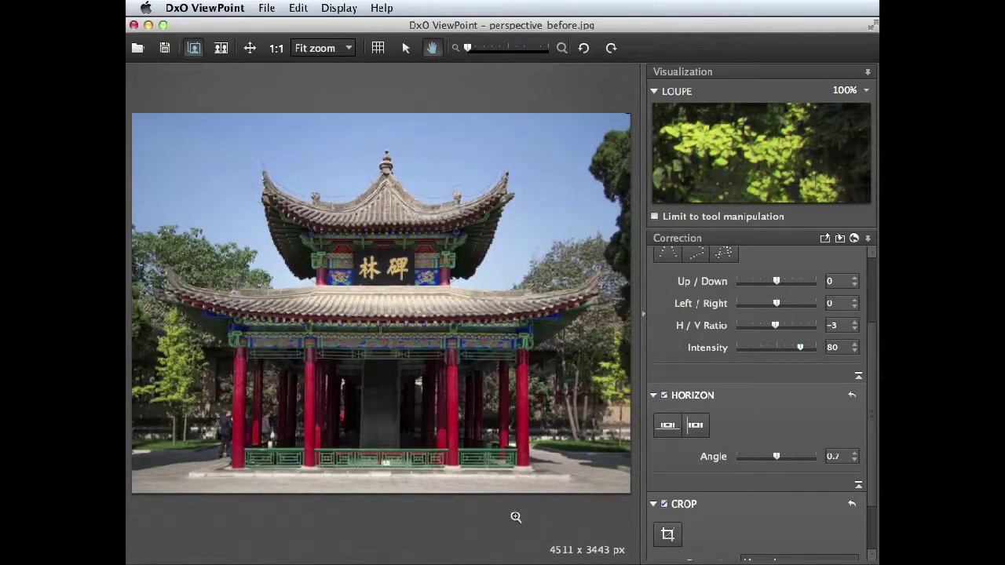
Save the corrected photo as a JPEG at 100% quality
click(267, 7)
click(278, 62)
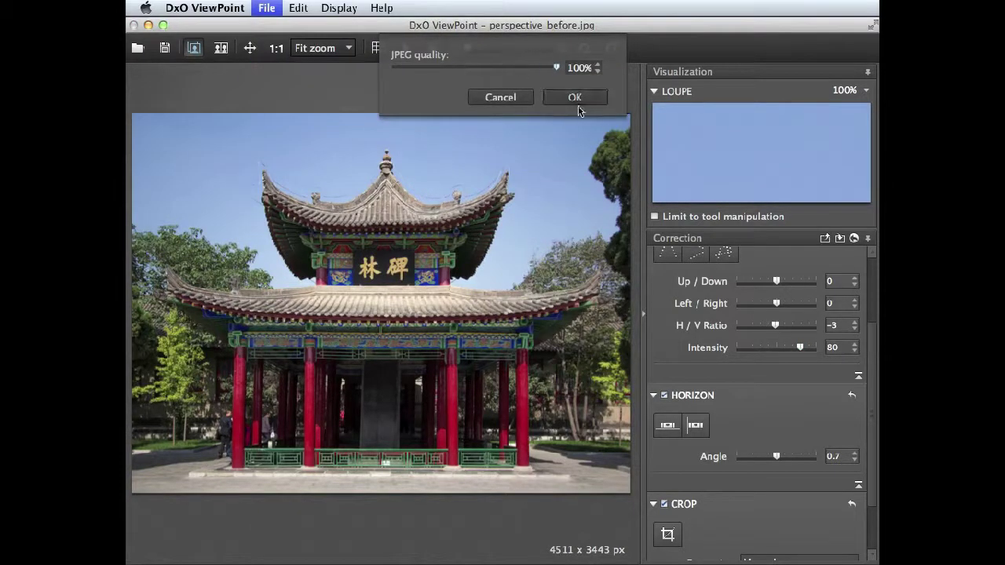
click(576, 99)
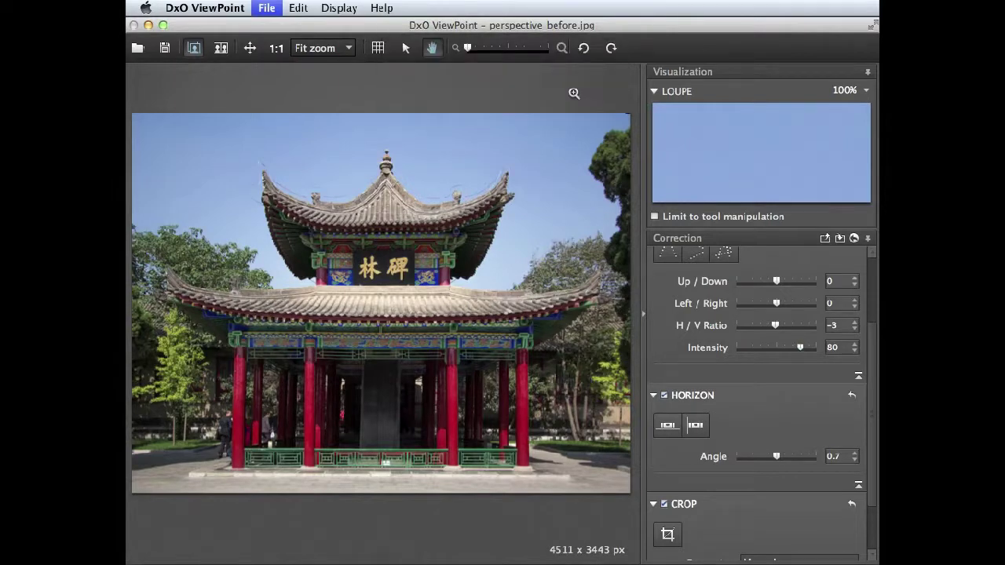